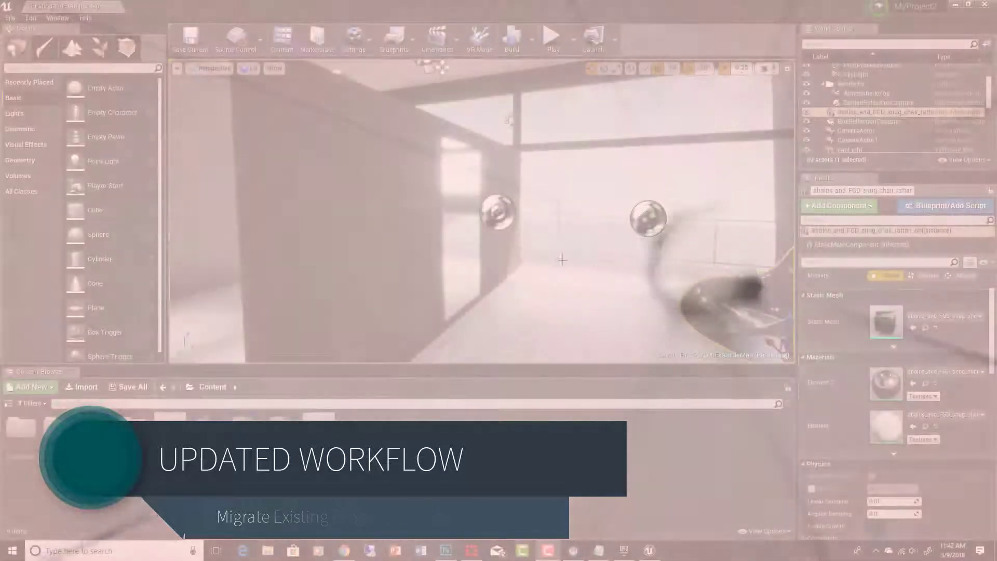
Delete the selected rattan snug chair from the interior scene.
right_click_drag(650, 258, 738, 259)
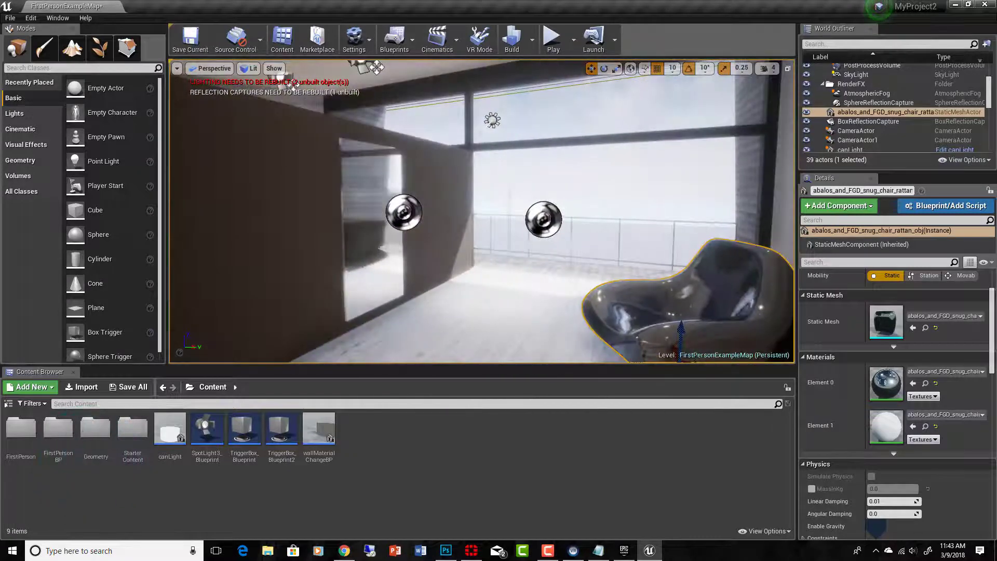
right_click_drag(562, 259, 562, 260)
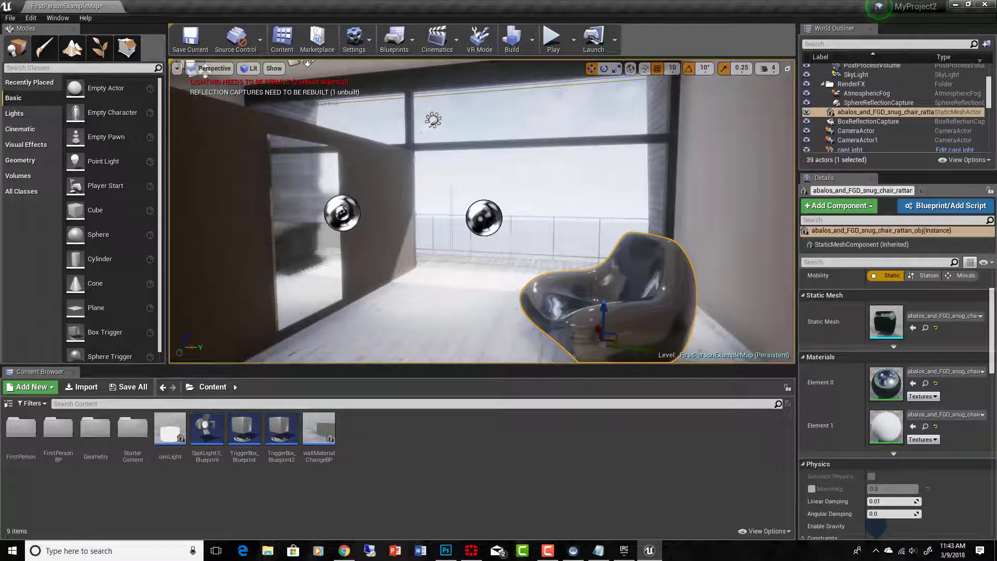
mouse_move(562, 260)
right_mouse_down()
mouse_move(514, 260)
mouse_move(562, 260)
right_mouse_up()
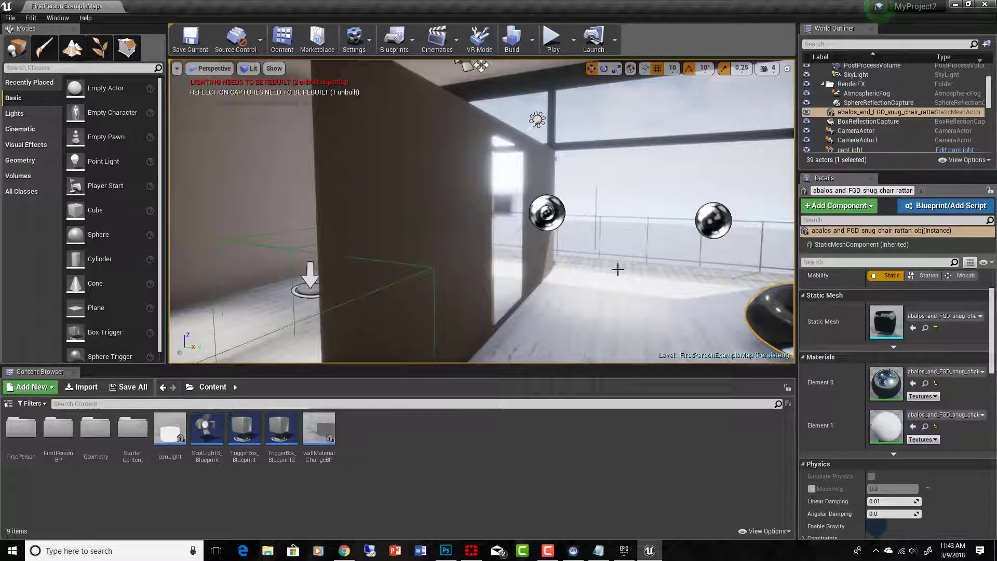
left_click_drag(525, 268, 563, 249)
right_click_drag(524, 267, 544, 269)
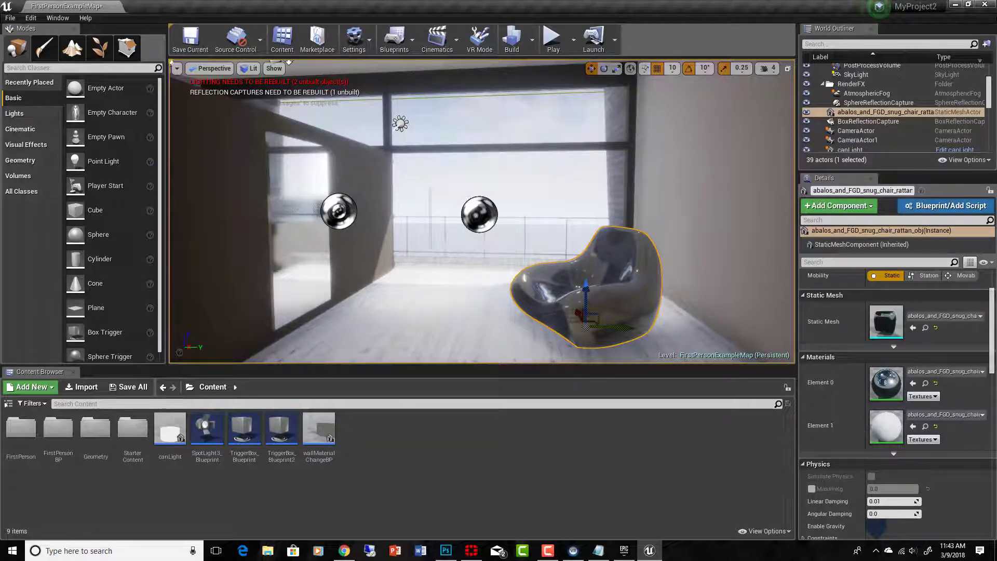
right_click_drag(569, 352, 535, 352)
key("Delete")
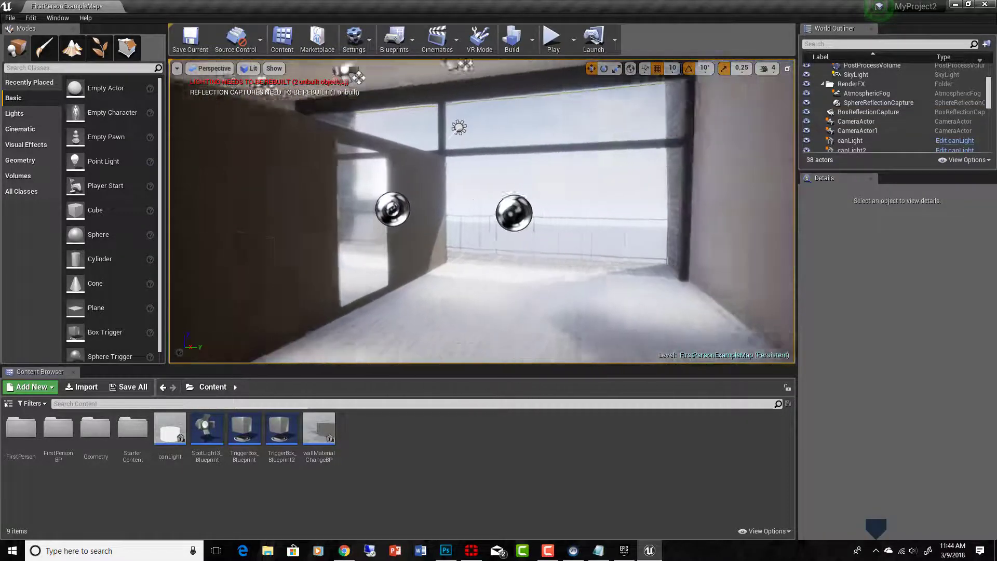
right_click_drag(518, 315, 519, 296)
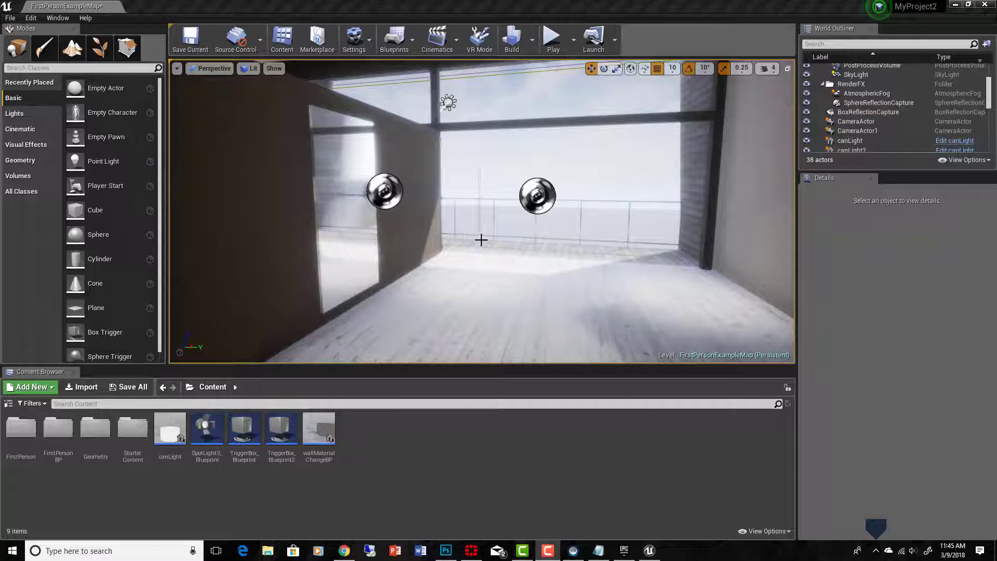
right_click_drag(481, 239, 481, 239)
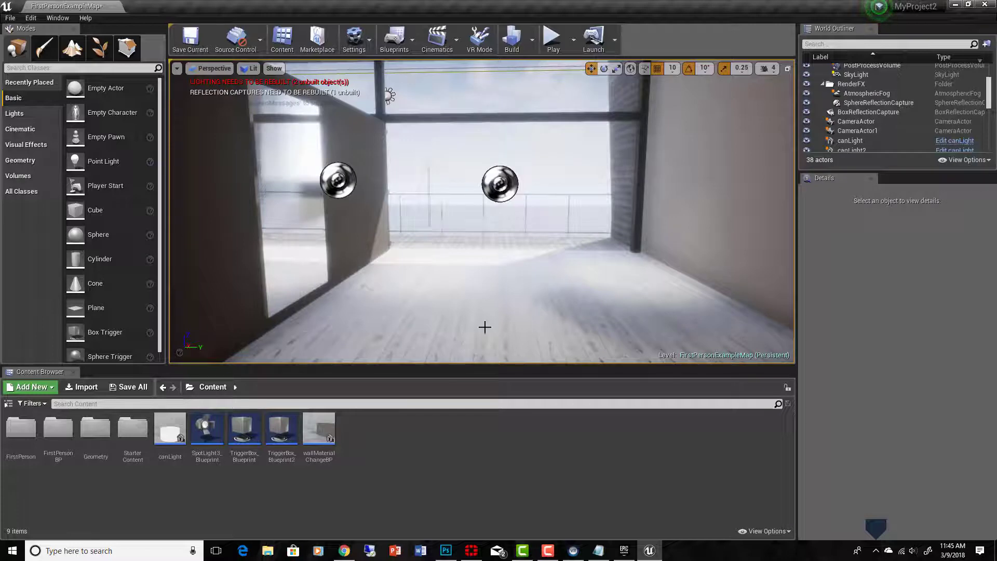
right_click_drag(481, 240, 481, 240)
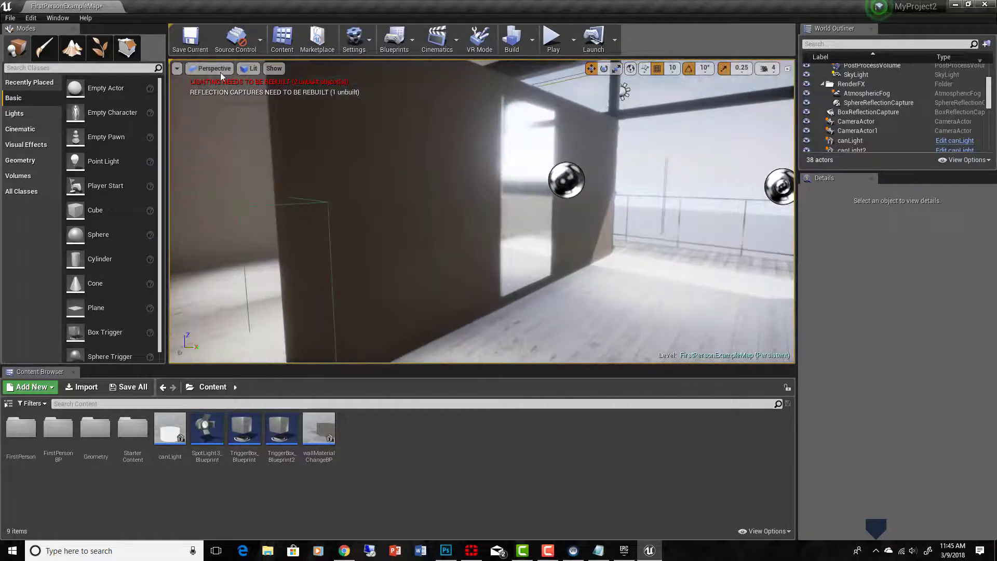
left_click(132, 403)
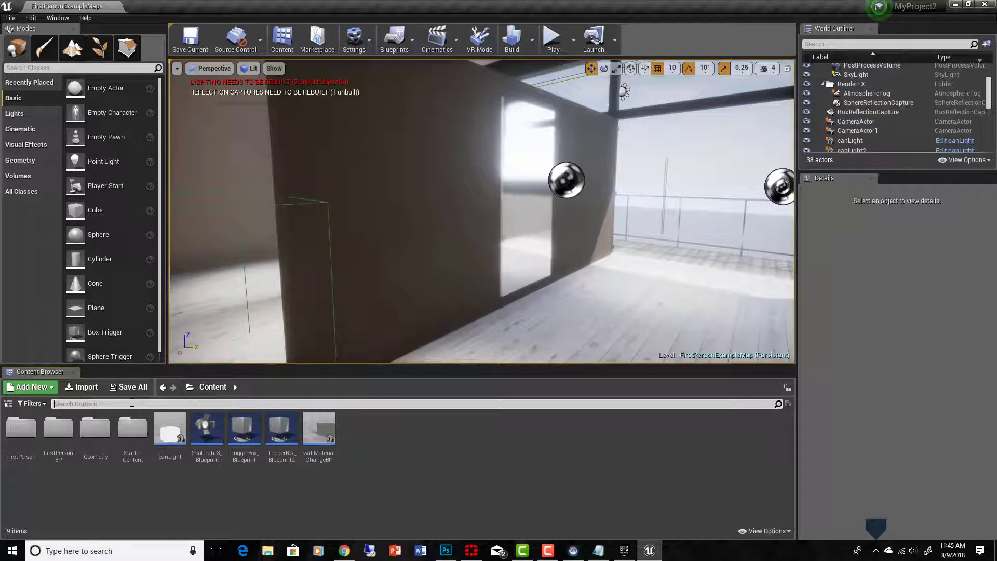
type("firstpersonexa")
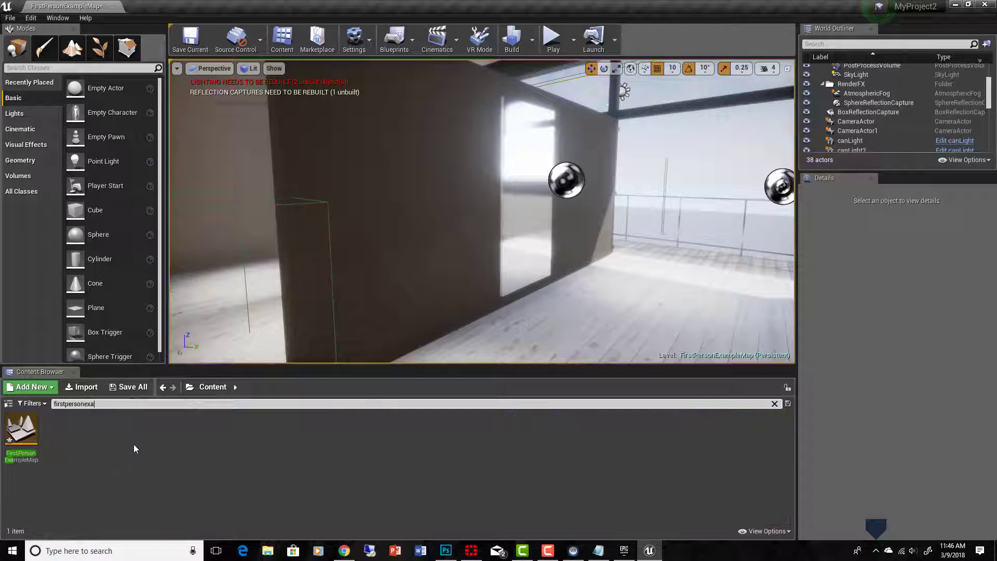
right_click(27, 443)
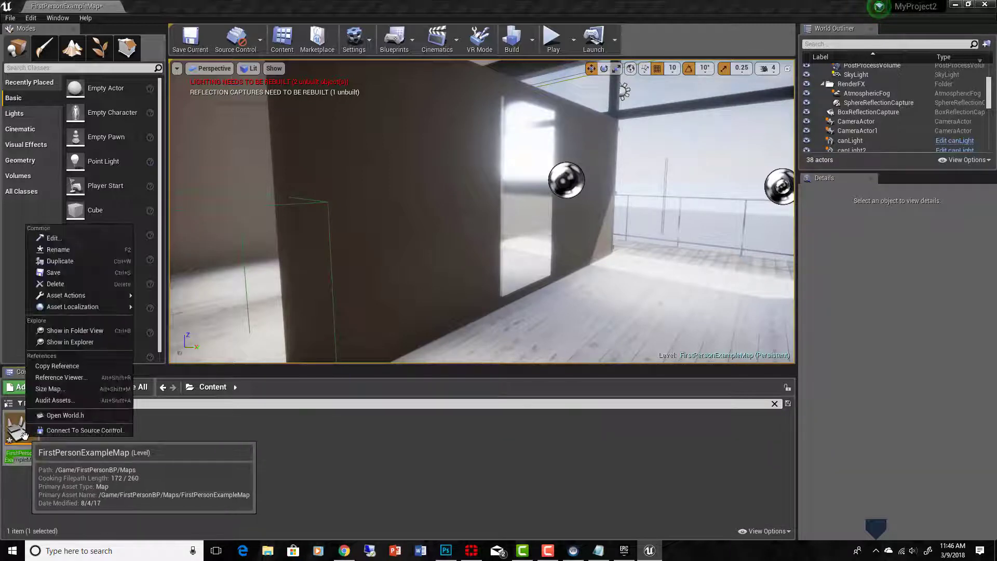
mouse_move(66, 307)
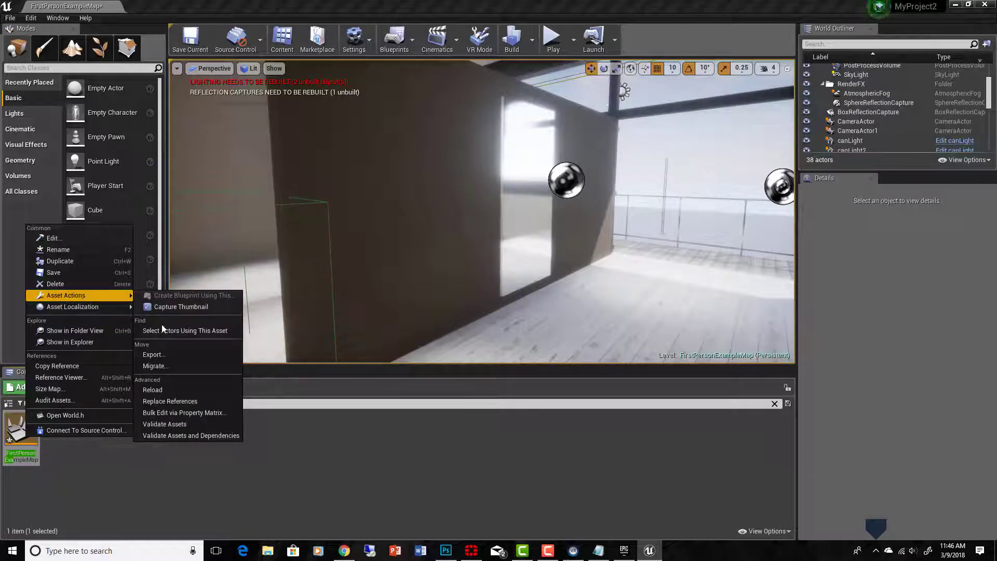
left_click(185, 365)
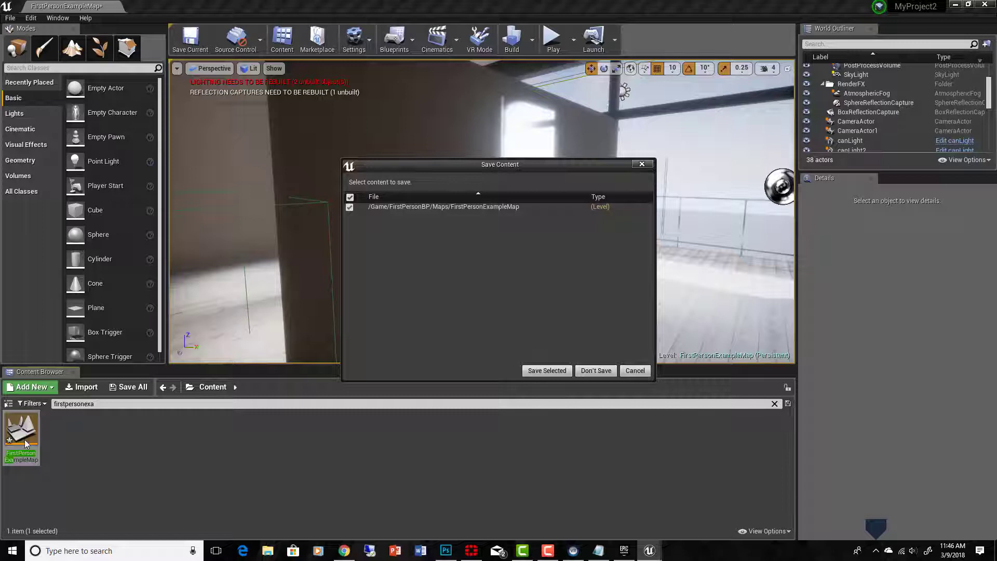
left_click(632, 373)
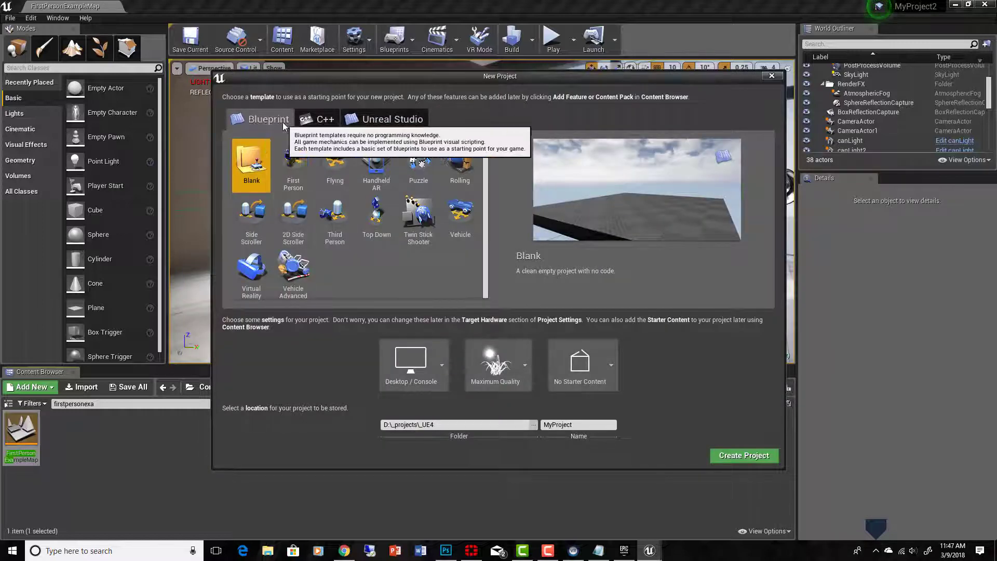
Create a new Unreal Studio project from the Product Viewer template, named newInteriorProject.
left_click(403, 122)
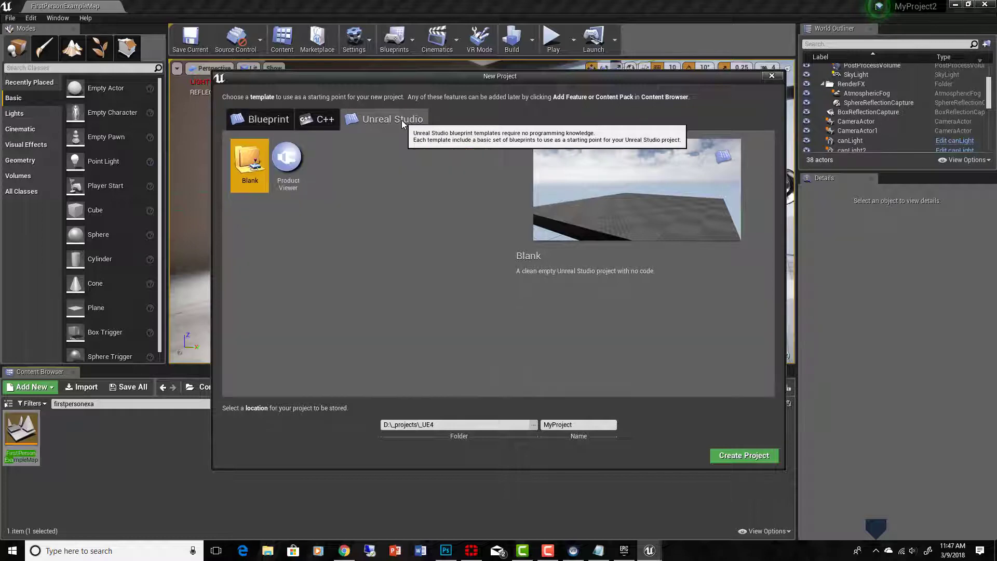
left_click(277, 168)
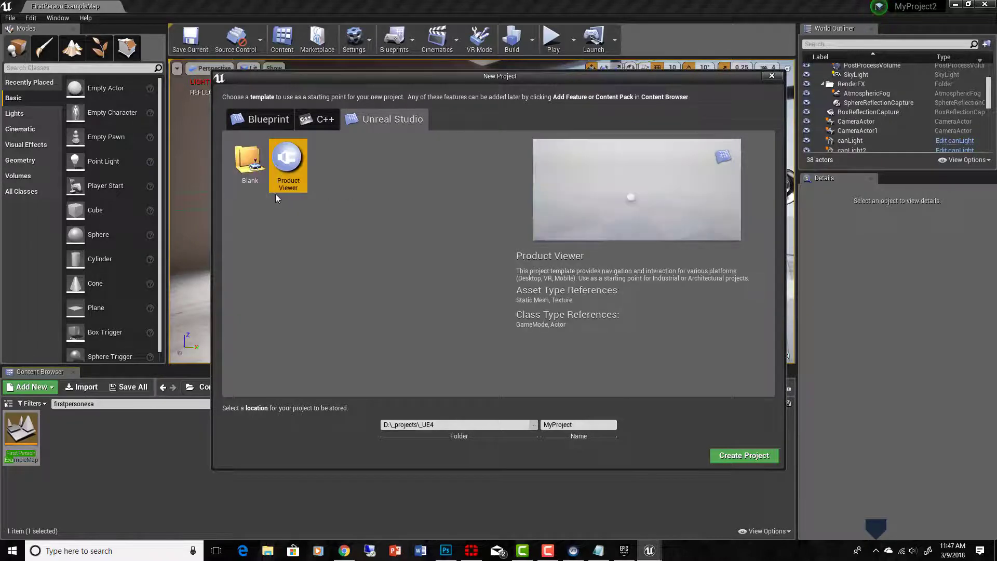
double_click(550, 425)
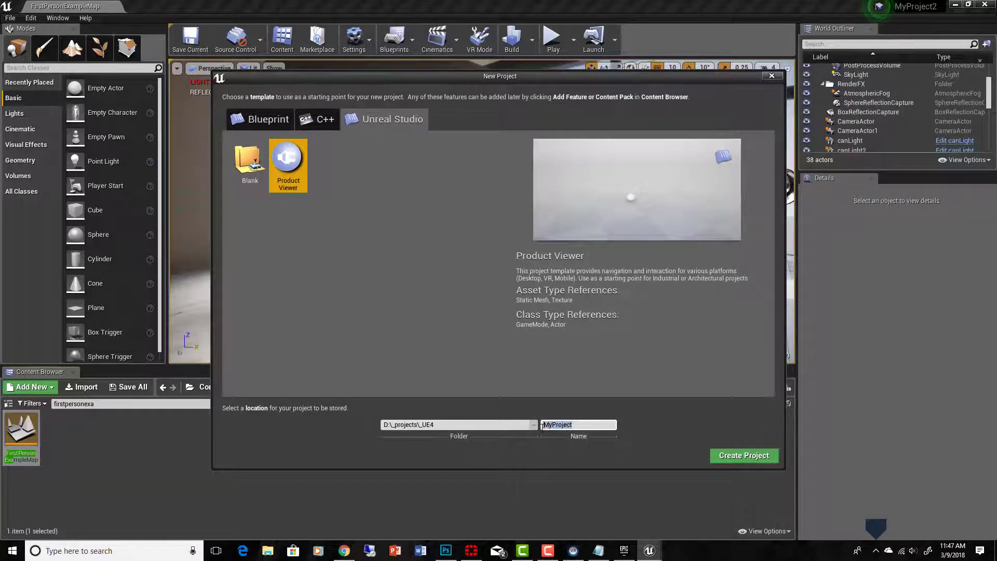
type("newInt")
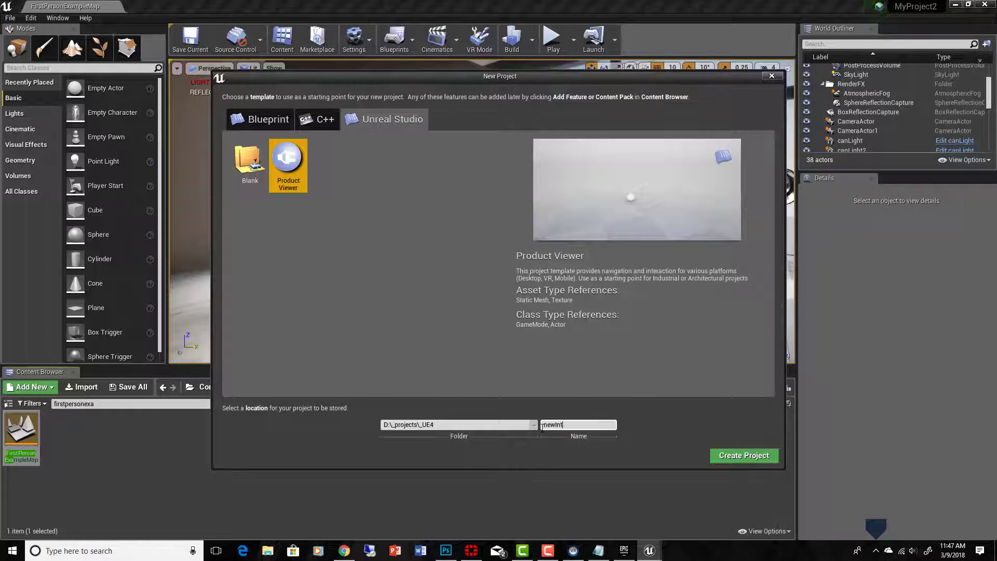
type("eriorProject")
left_click(754, 457)
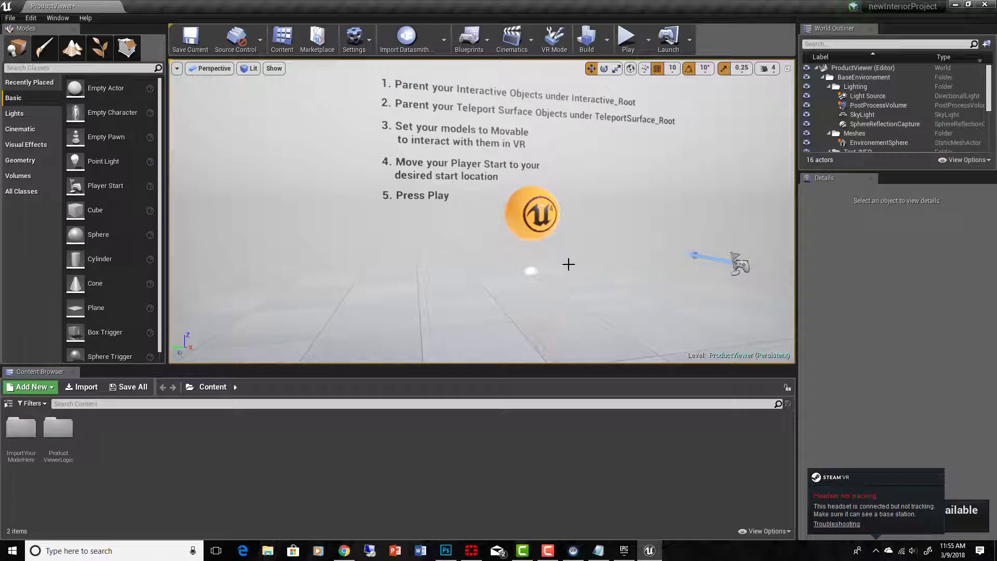
Save the ProductViewer level of the new project and go back to the MyProject2 project.
mouse_move(574, 262)
right_mouse_down()
mouse_move(584, 256)
mouse_move(566, 239)
mouse_move(570, 257)
mouse_move(586, 255)
right_mouse_up()
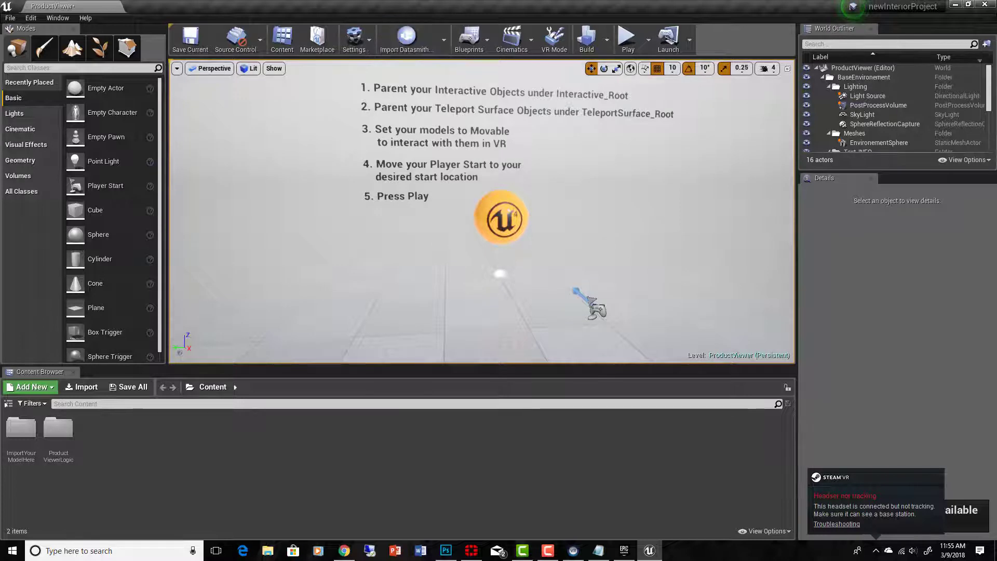
mouse_move(614, 256)
right_mouse_down()
mouse_move(650, 255)
mouse_move(614, 256)
right_mouse_up()
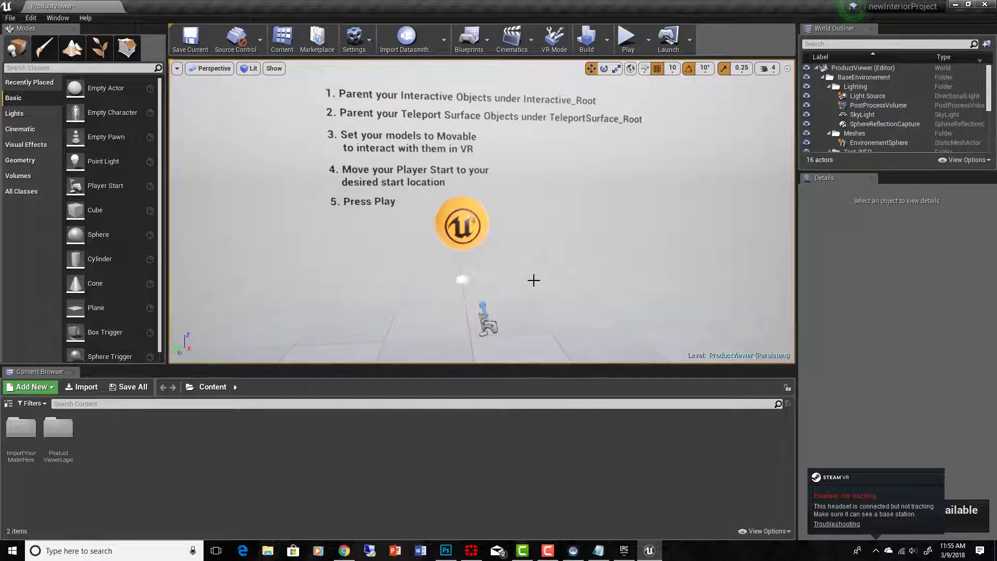
left_click_drag(534, 281, 528, 311)
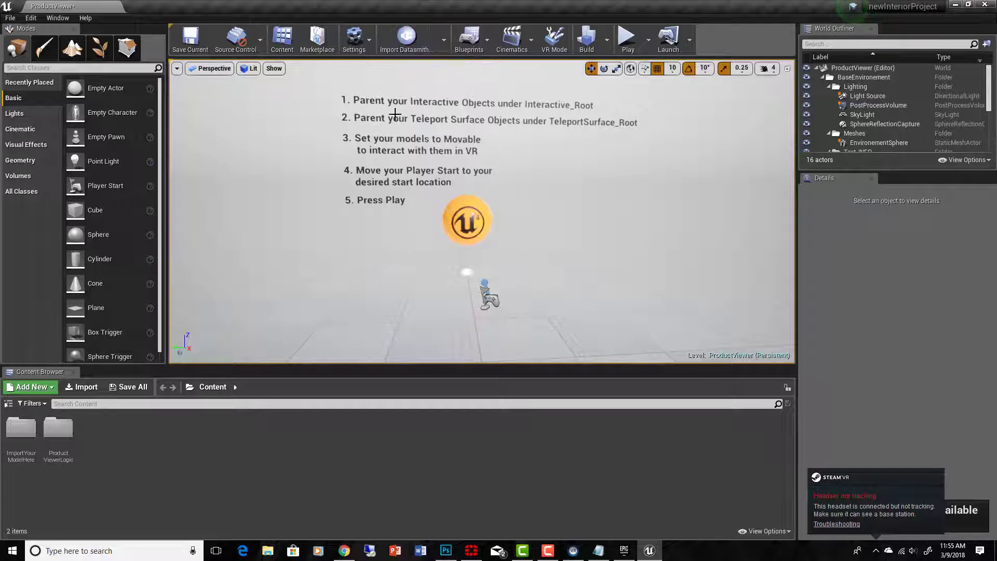
left_click(187, 35)
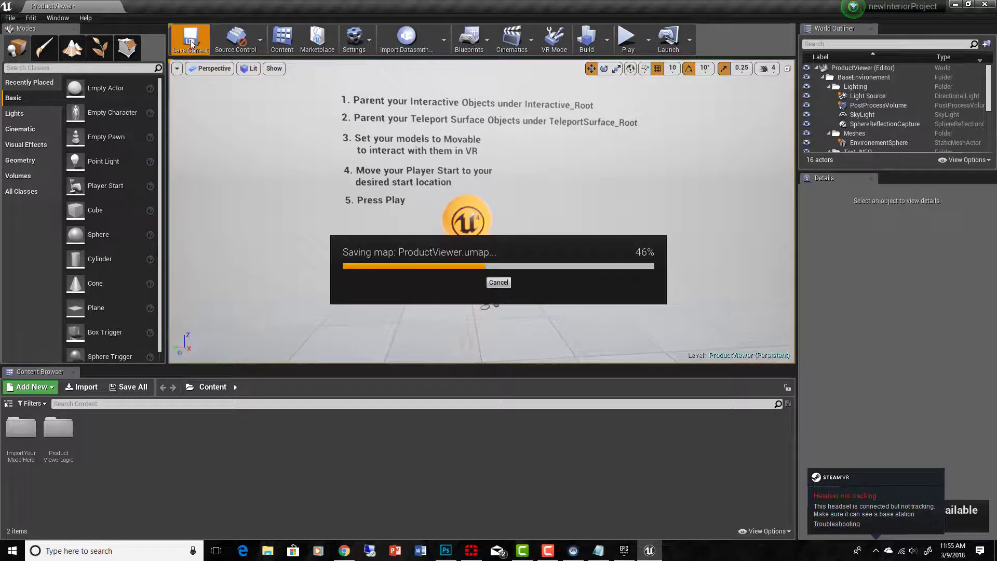
left_click(12, 17)
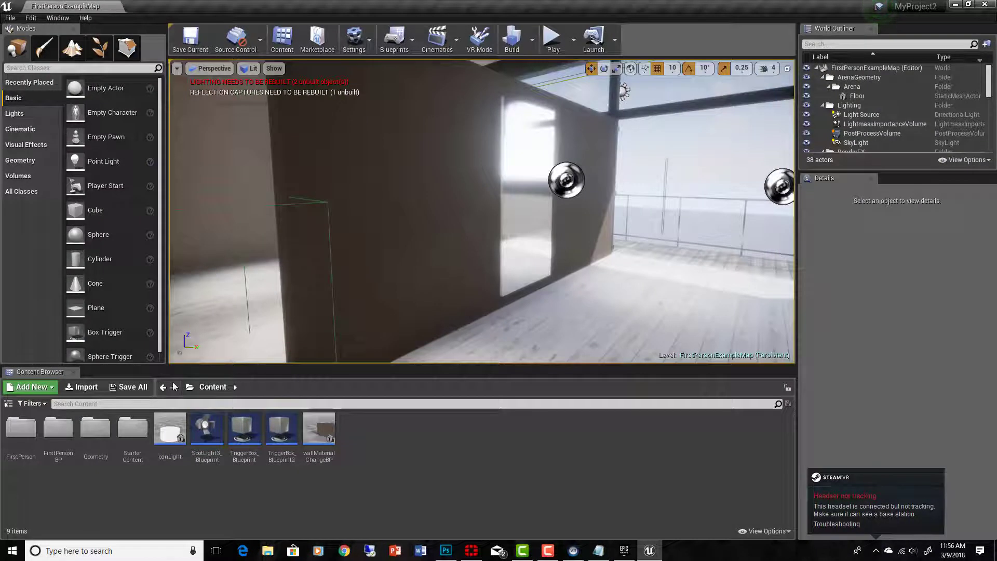
Search the project content for "firstpersonexamp" to find the existing interior level.
type("play")
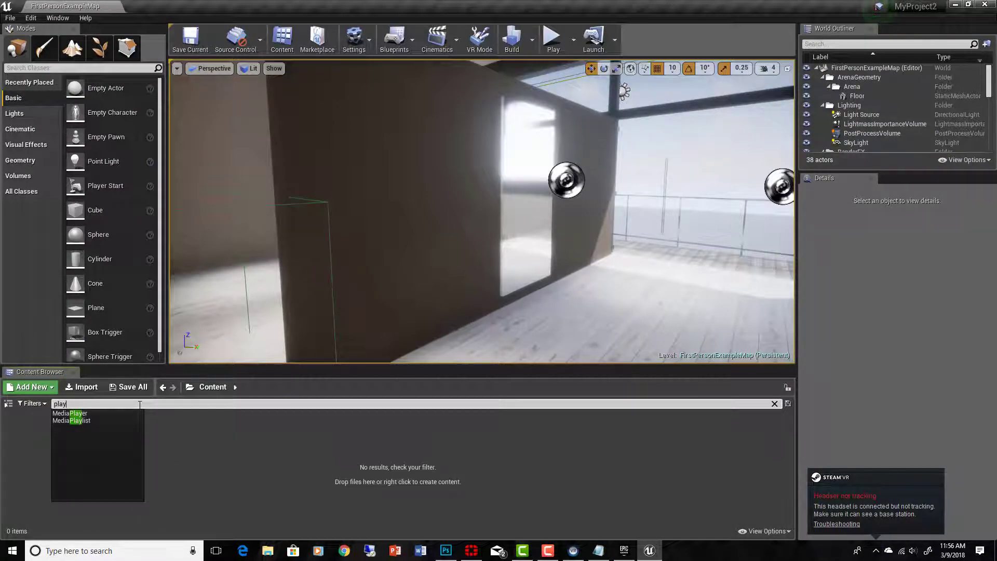
key("BackSpace")
key("BackSpace")
key("BackSpace")
key("BackSpace")
type("firs")
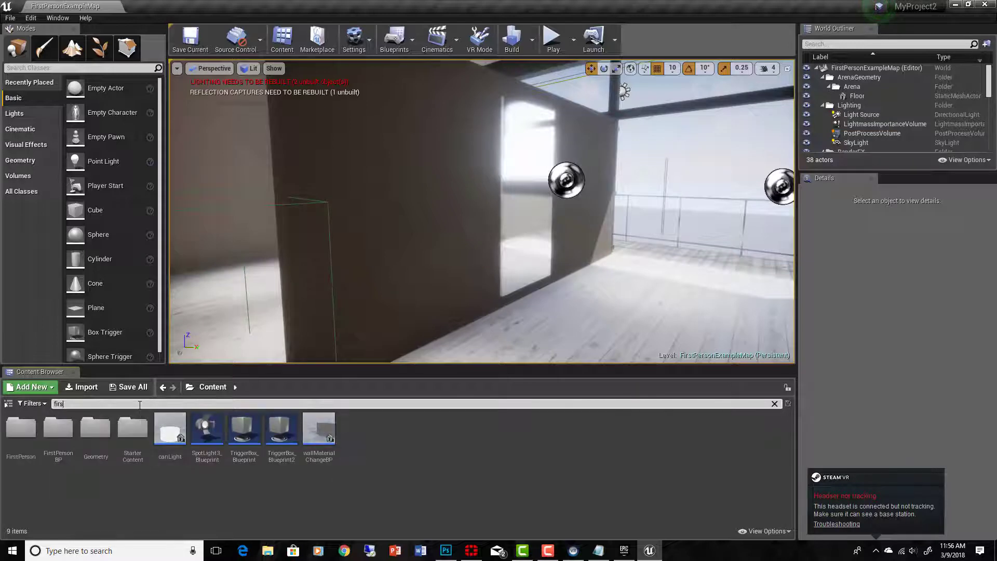
type("r")
type("t")
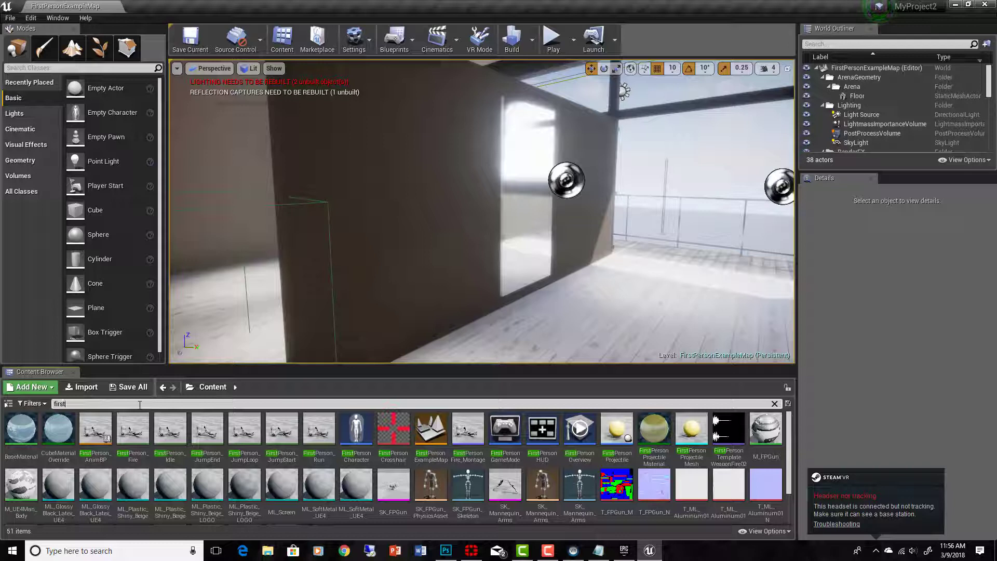
type("personexamp")
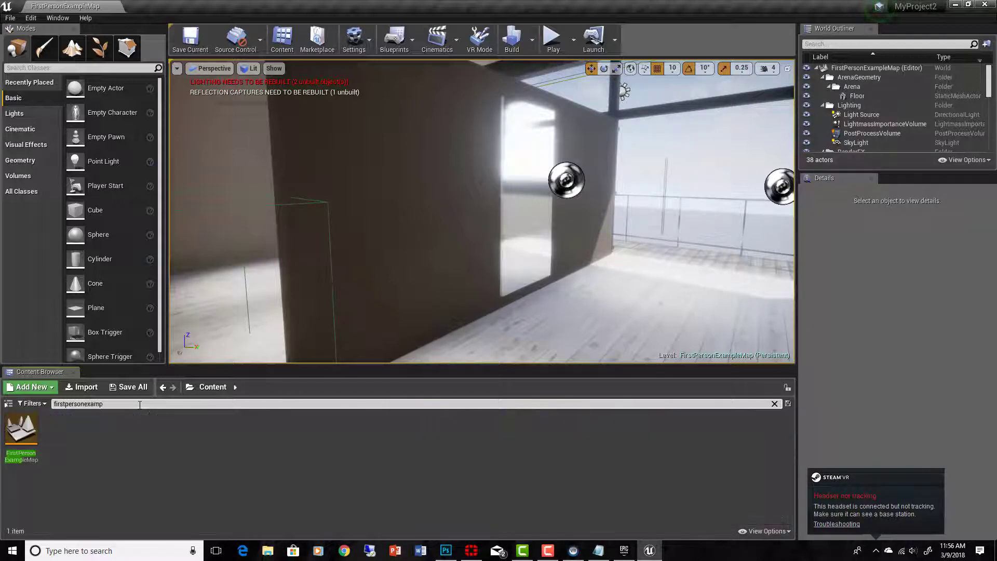
Migrate the FirstPersonExampleMap level with all its reported assets into the Content folder of newInteriorProject.
left_click(21, 434)
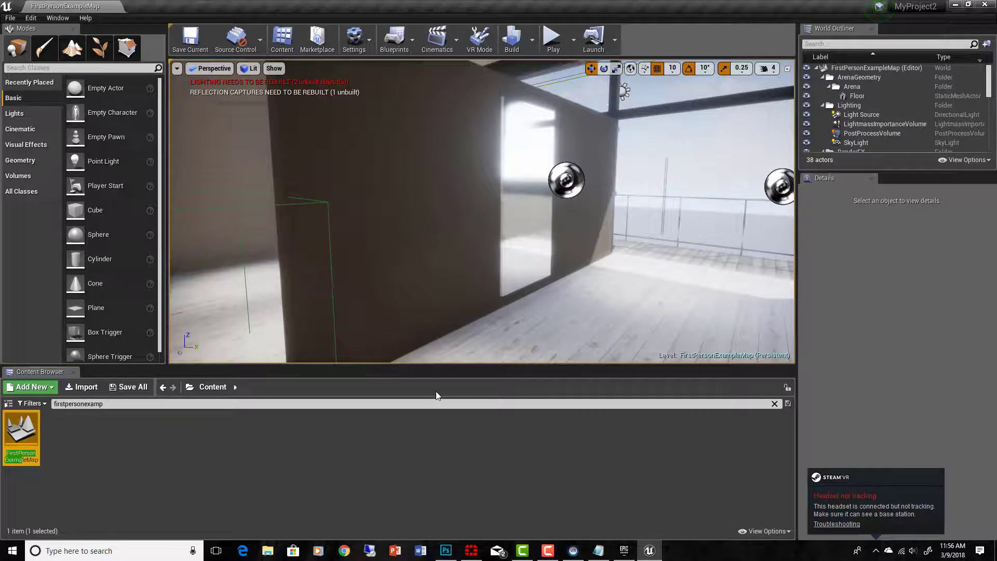
right_click(26, 430)
mouse_move(75, 290)
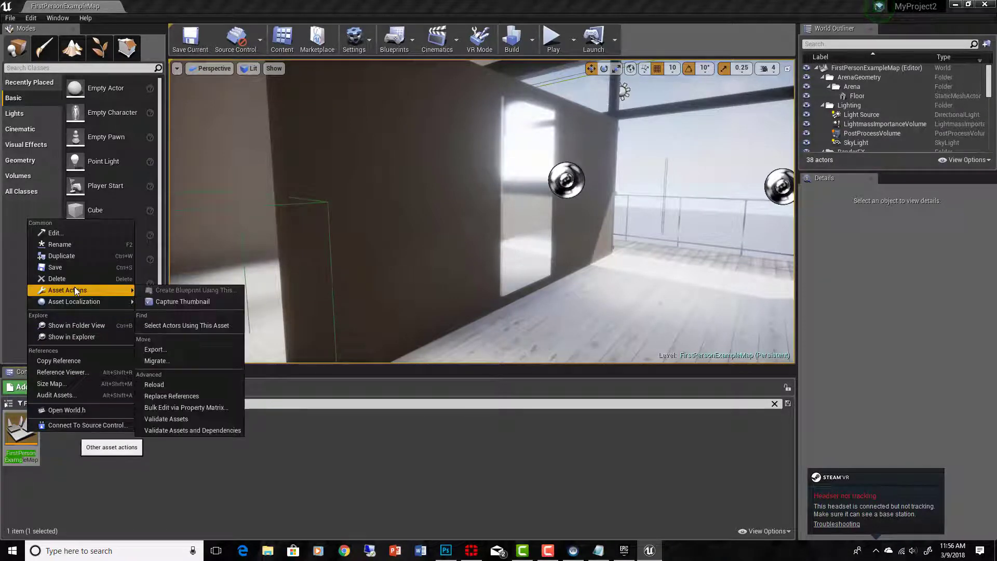
left_click(197, 362)
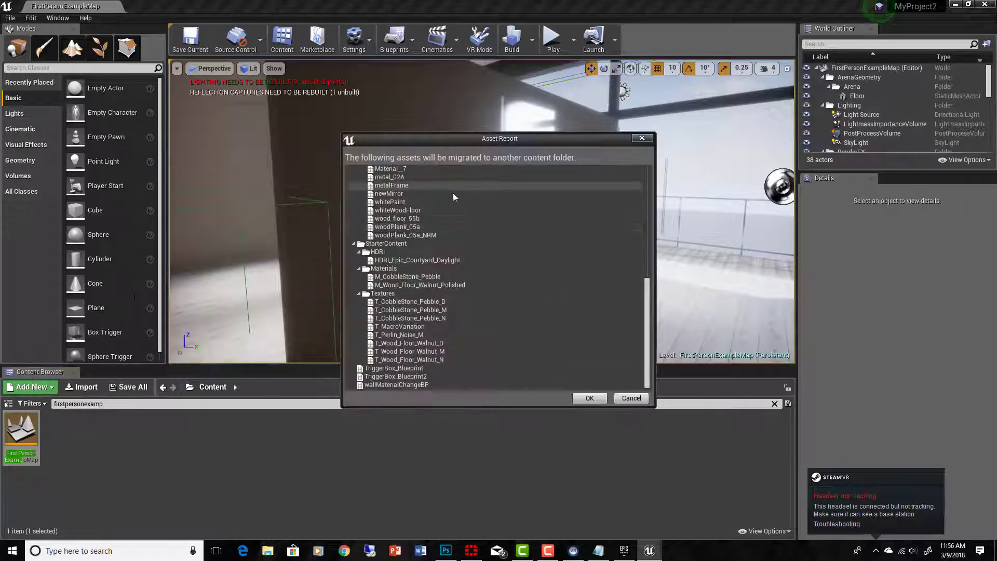
left_click(590, 398)
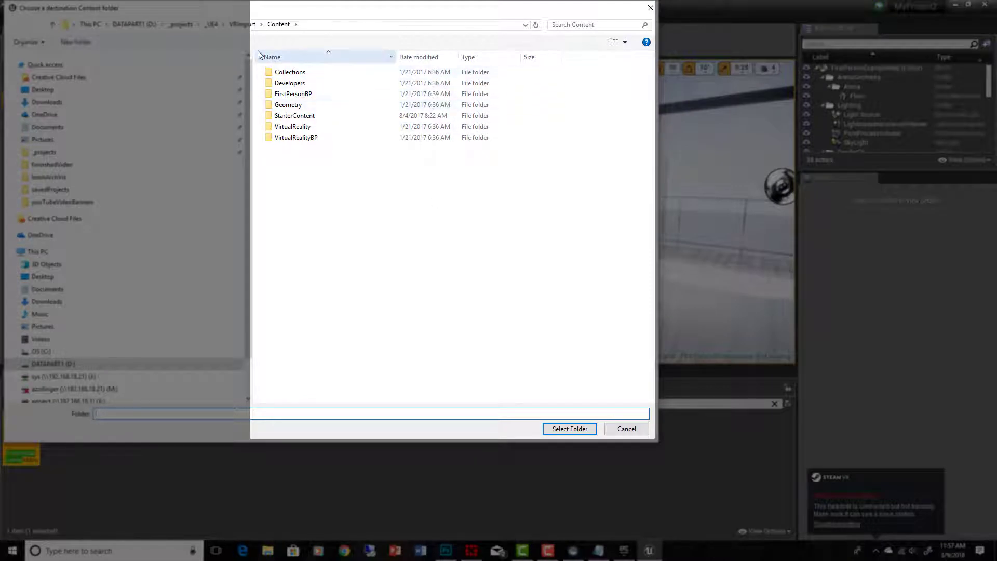
left_click(210, 24)
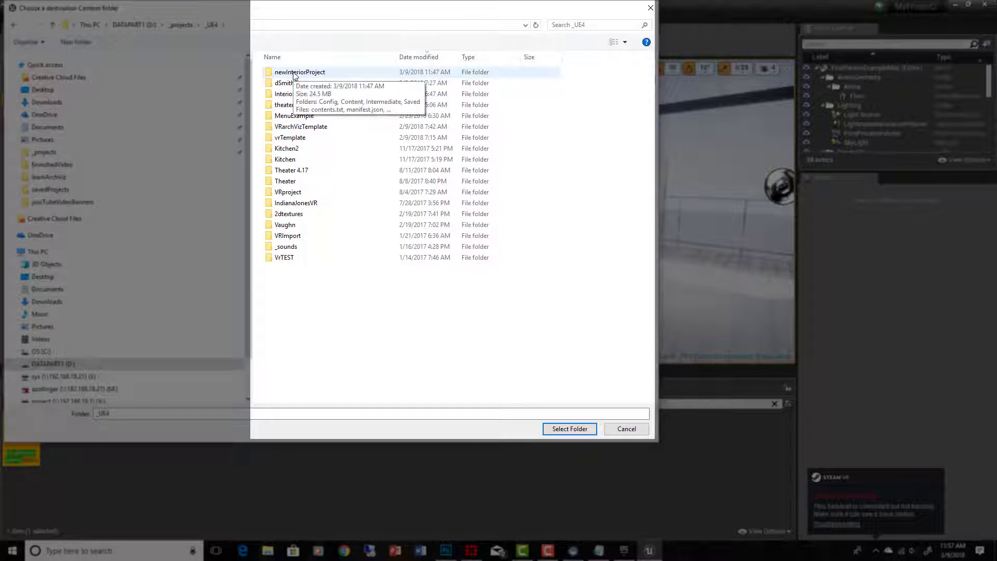
double_click(294, 73)
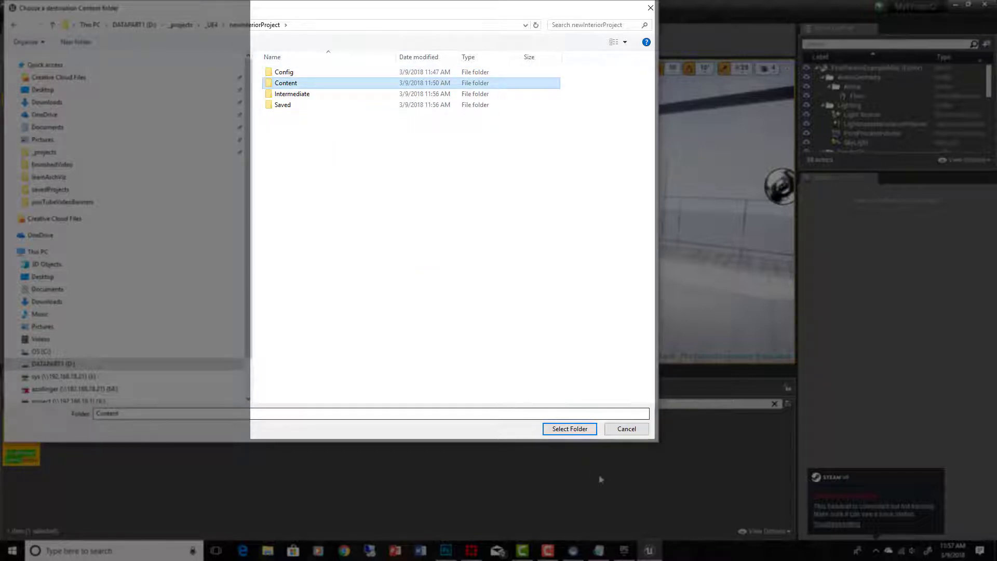
left_click(583, 431)
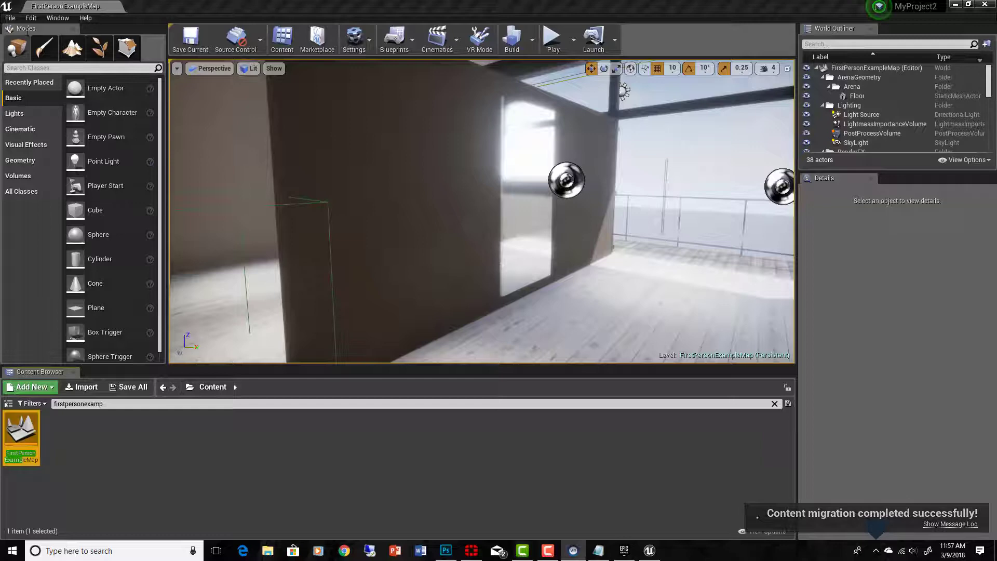
Open the newInteriorProject project in place of MyProject2.
left_click(11, 20)
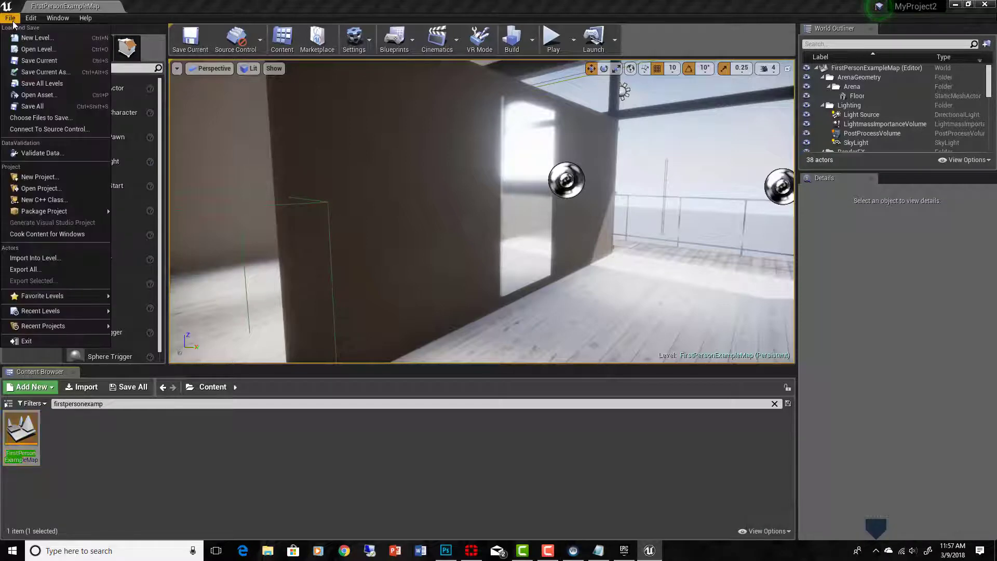
left_click(40, 188)
double_click(262, 229)
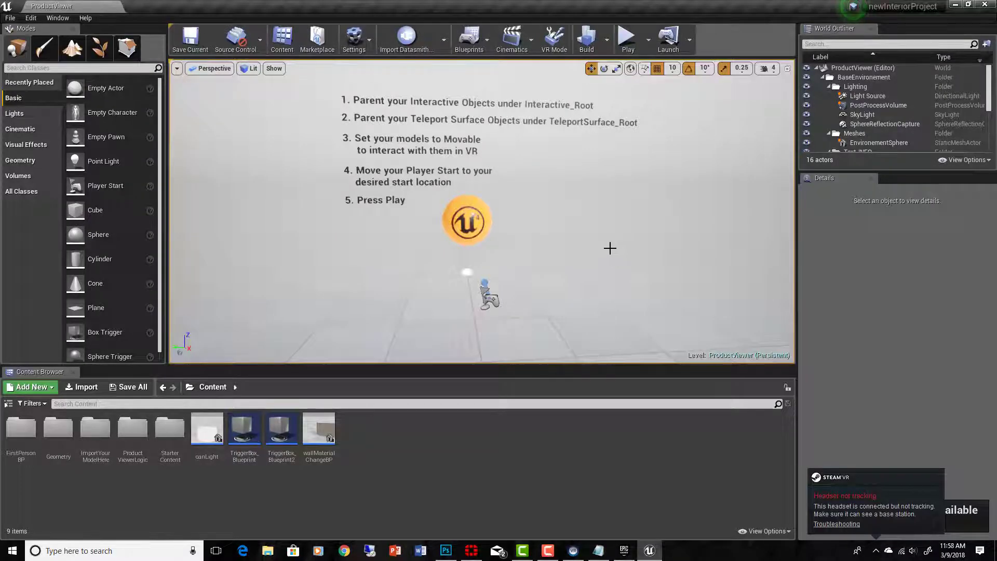
Search the project content for "firs" and open the migrated FirstPersonExampleMap level.
scroll(617, 246, "down", 3)
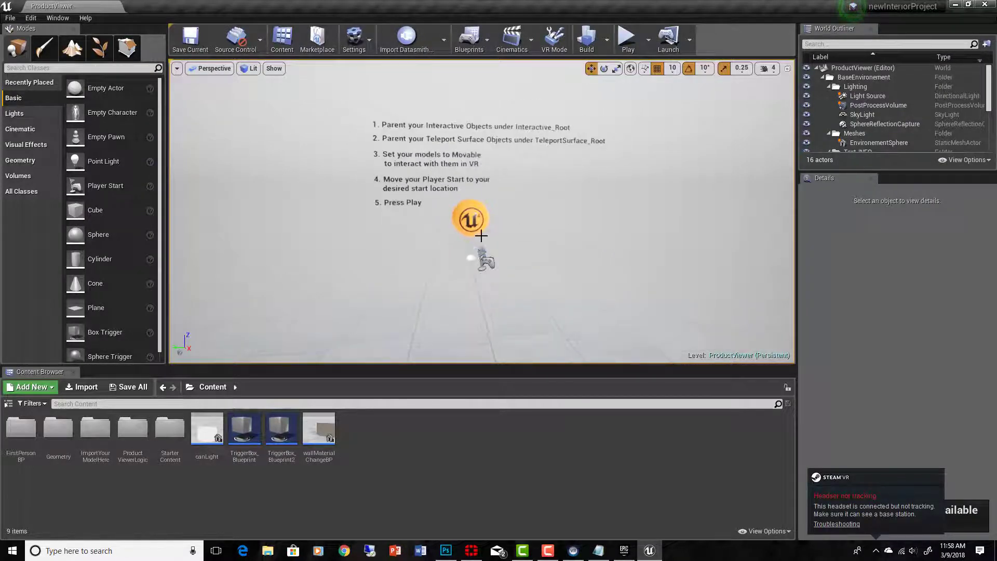
left_click(91, 404)
type("firs")
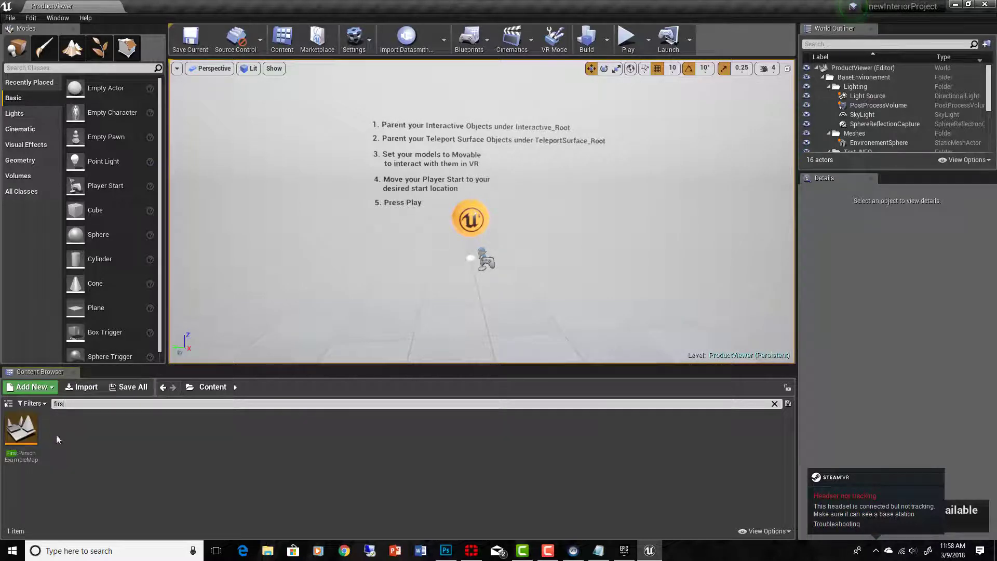
double_click(27, 428)
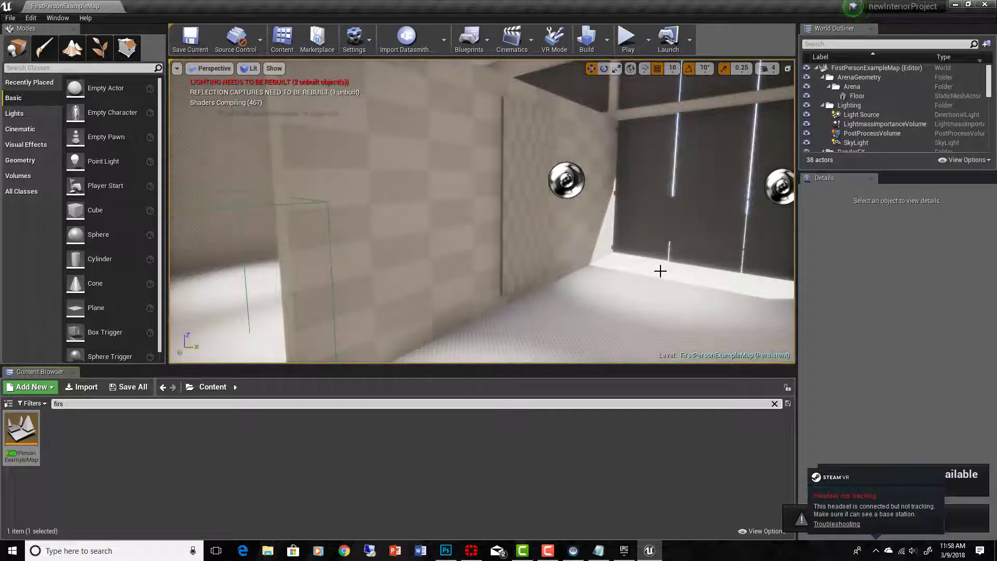
Examine the migrated interior level from inside the rooms and from outside the balcony, checking its walls, windows, lights and materials.
mouse_move(660, 270)
left_mouse_down()
mouse_move(504, 270)
mouse_move(494, 307)
mouse_move(364, 239)
left_mouse_up()
right_click_drag(576, 272, 592, 239)
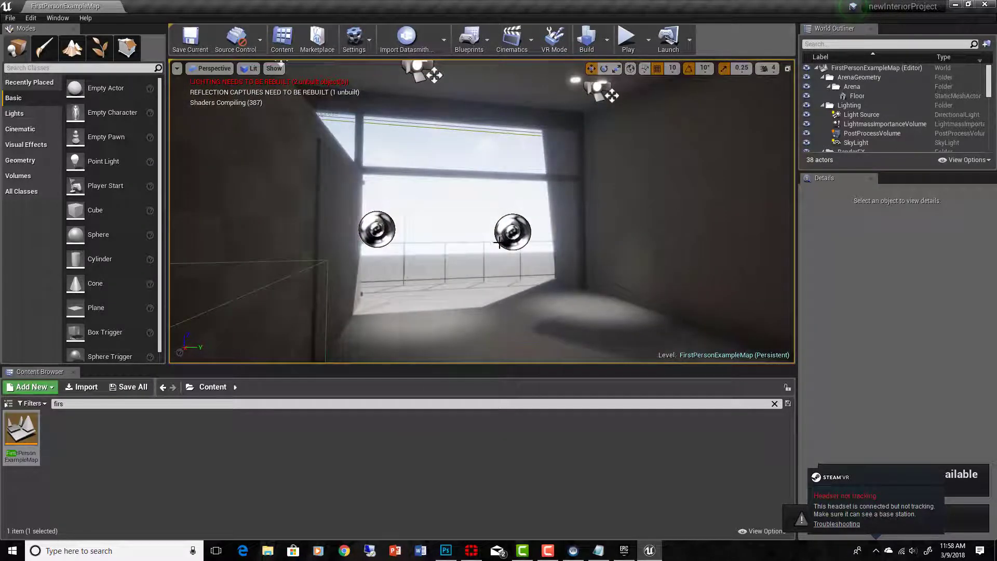
right_click_drag(499, 242, 380, 243)
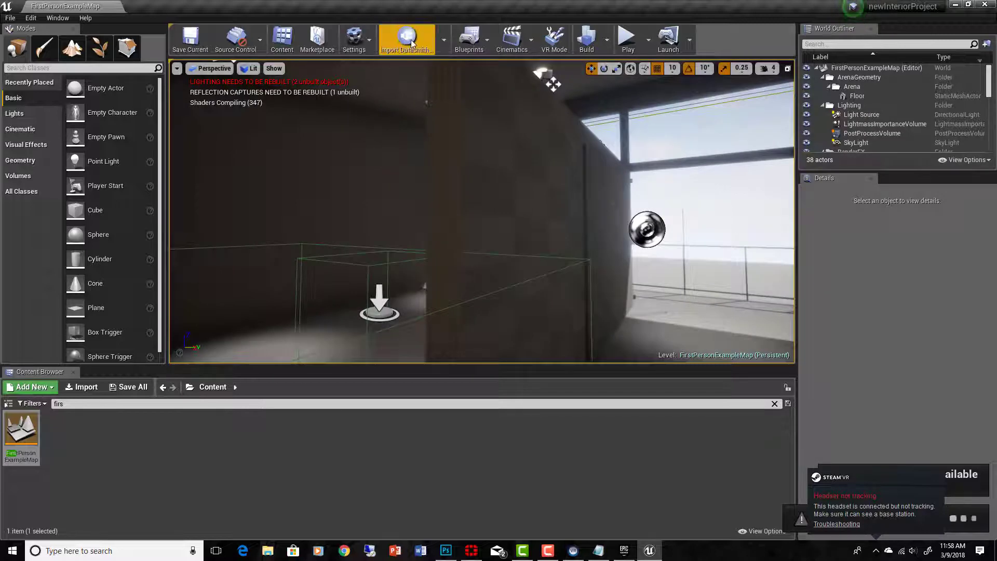
key("w")
right_click_drag(646, 248, 385, 212)
key("s")
mouse_move(498, 242)
right_mouse_down()
mouse_move(515, 242)
mouse_move(493, 252)
mouse_move(485, 243)
right_mouse_up()
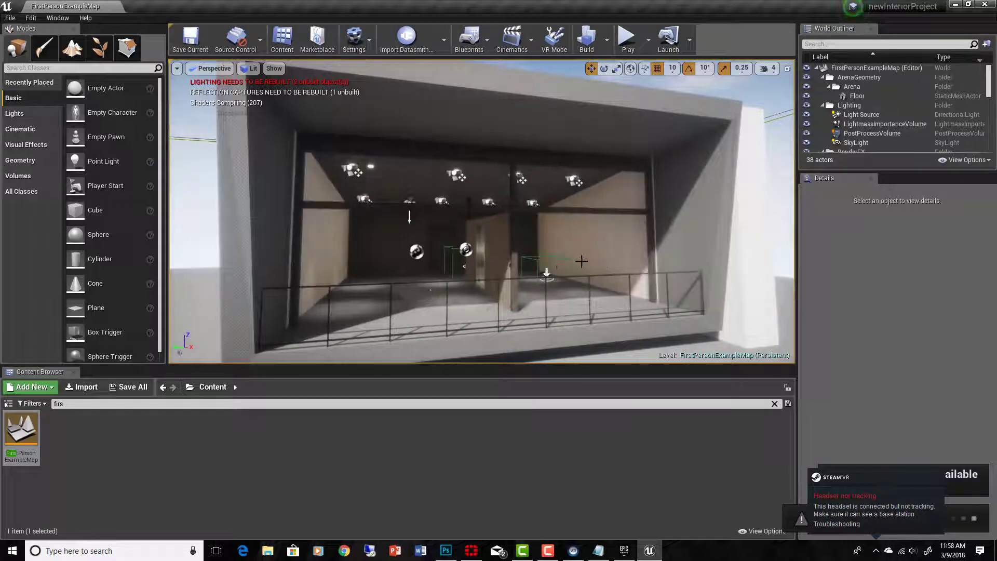
mouse_move(529, 282)
right_mouse_down()
mouse_move(607, 282)
mouse_move(515, 276)
mouse_move(511, 288)
mouse_move(533, 285)
mouse_move(476, 285)
mouse_move(540, 286)
right_mouse_up()
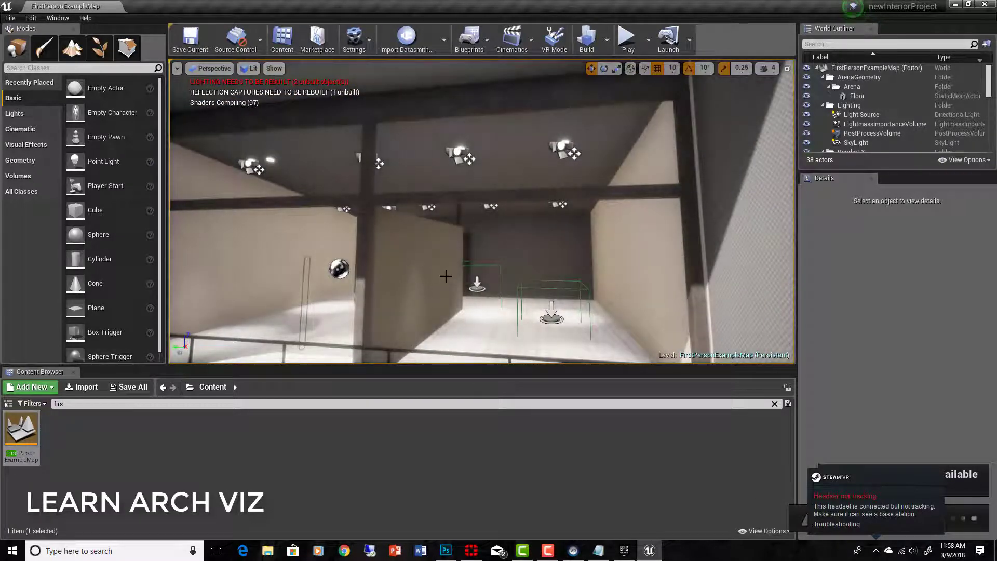
right_click_drag(519, 286, 470, 271)
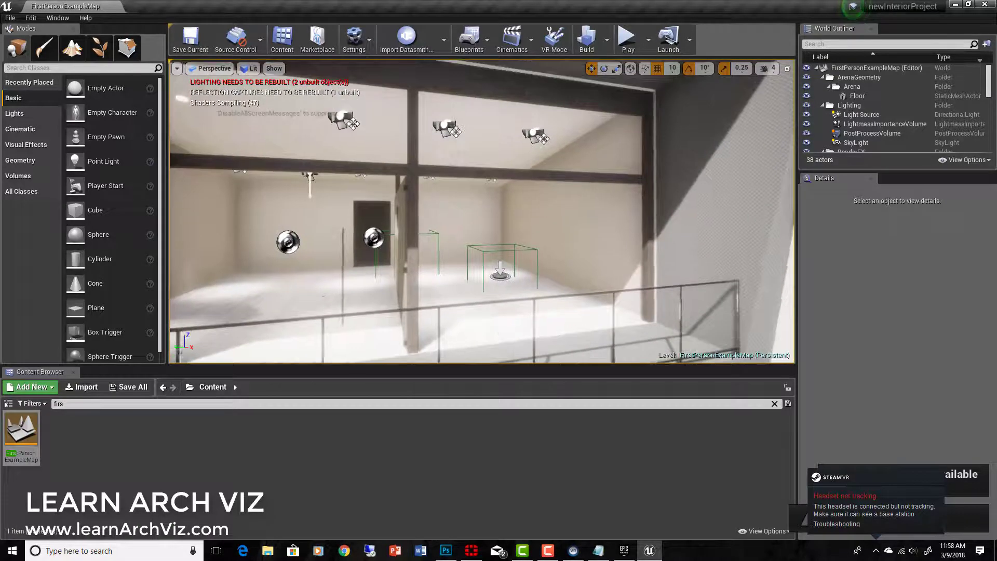